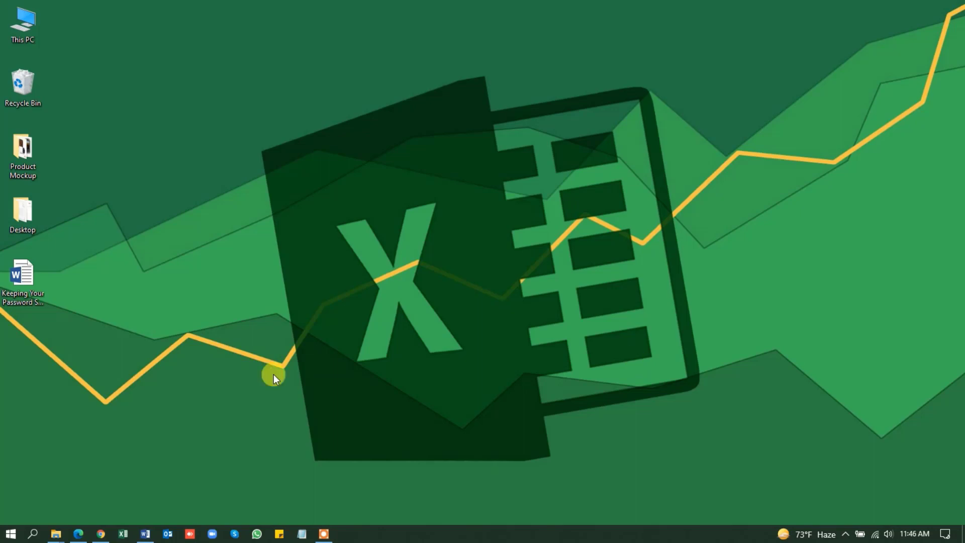
# - Search Windows for Excel, launch it and maximize its start window
pyautogui.click(11, 534)
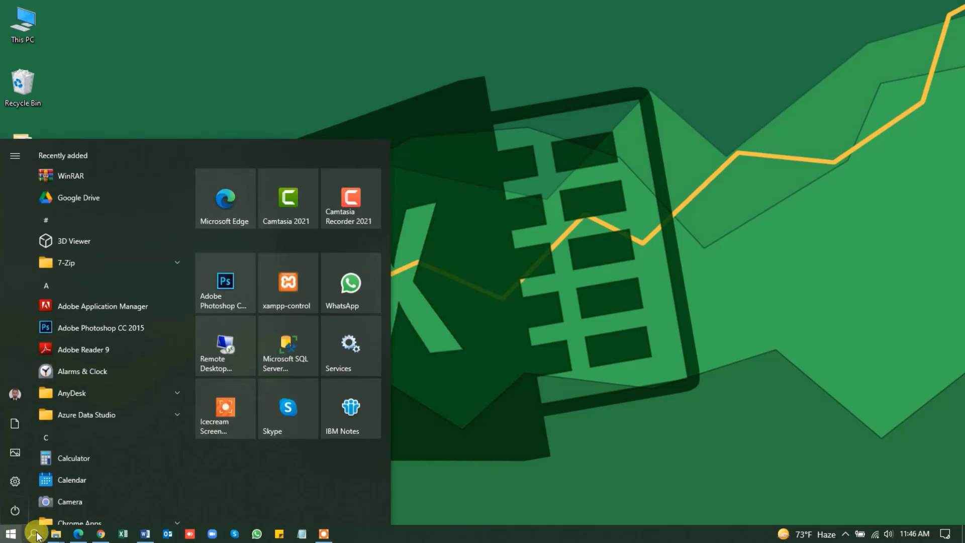
pyautogui.click(34, 534)
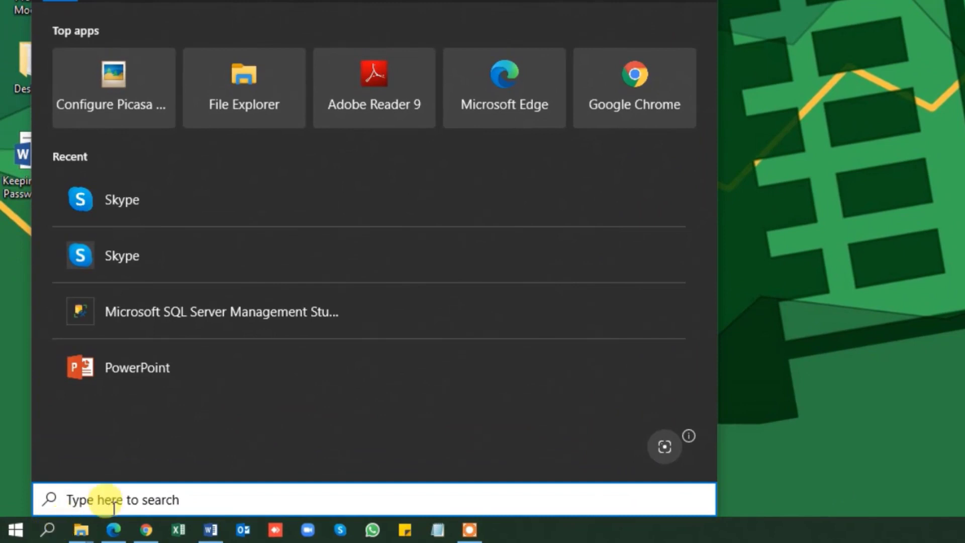
pyautogui.write('excel')
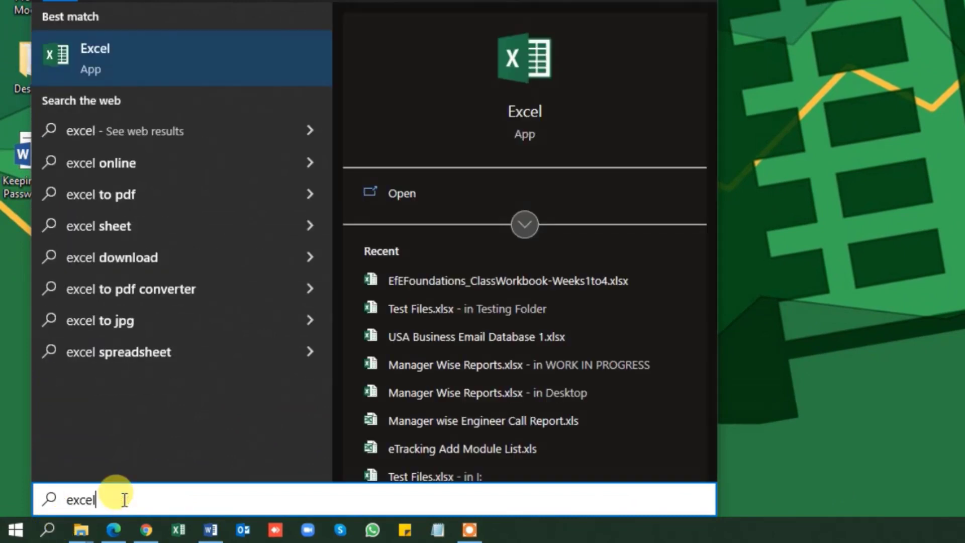
pyautogui.press('BackSpace')
pyautogui.press('BackSpace')
pyautogui.press('BackSpace')
pyautogui.press('BackSpace')
pyautogui.press('BackSpace')
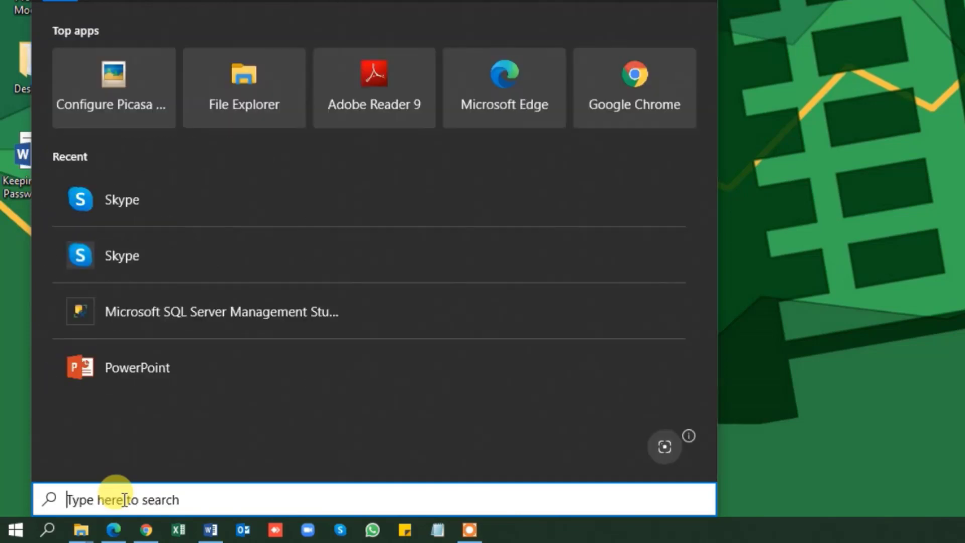
pyautogui.write('micro')
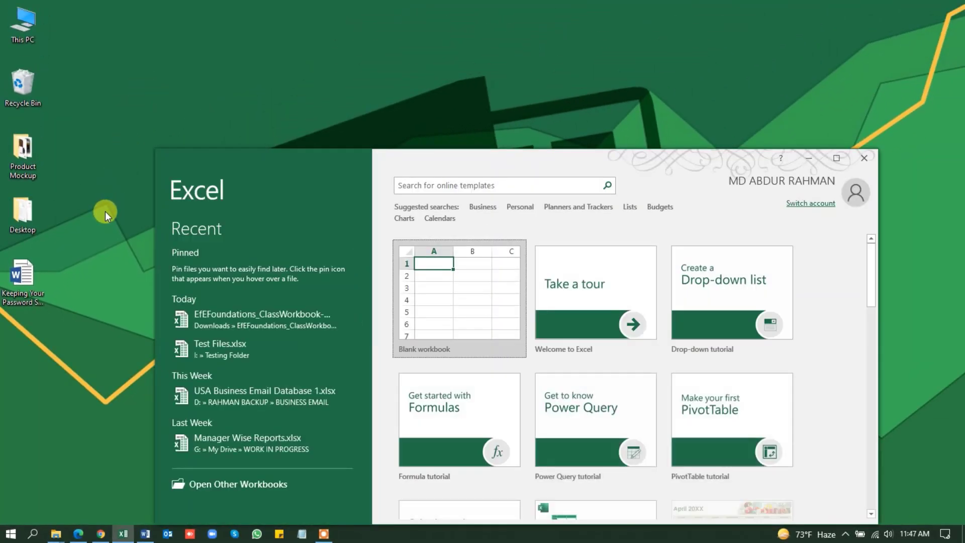
pyautogui.click(837, 158)
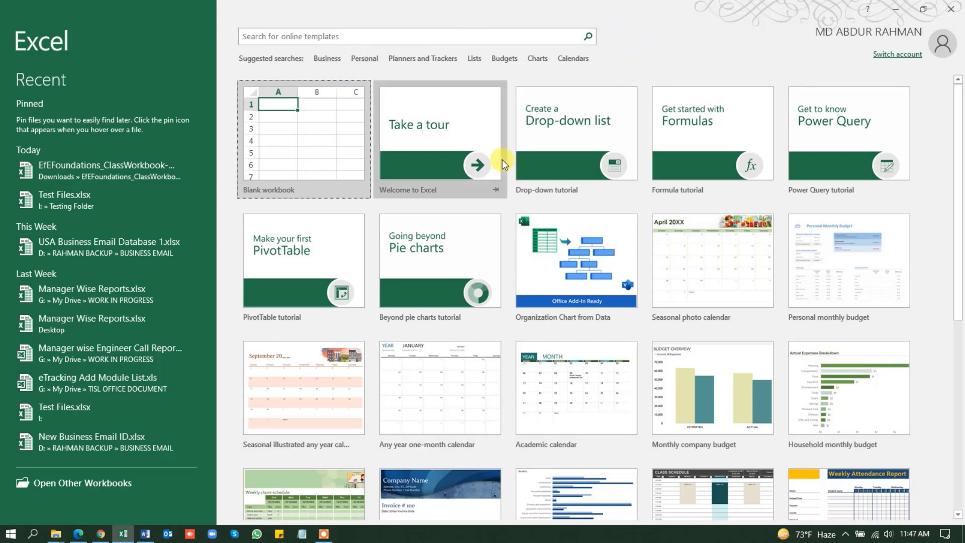
# - Browse the available templates and the Business template category, then return to the full template list
pyautogui.scroll(-3, 523, 189)
pyautogui.scroll(-9, 521, 188)
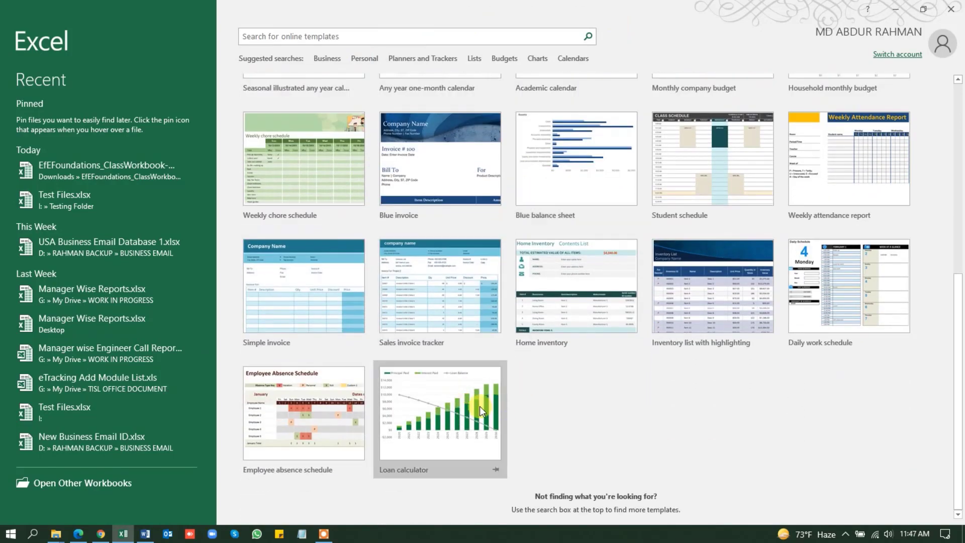
pyautogui.scroll(12, 478, 393)
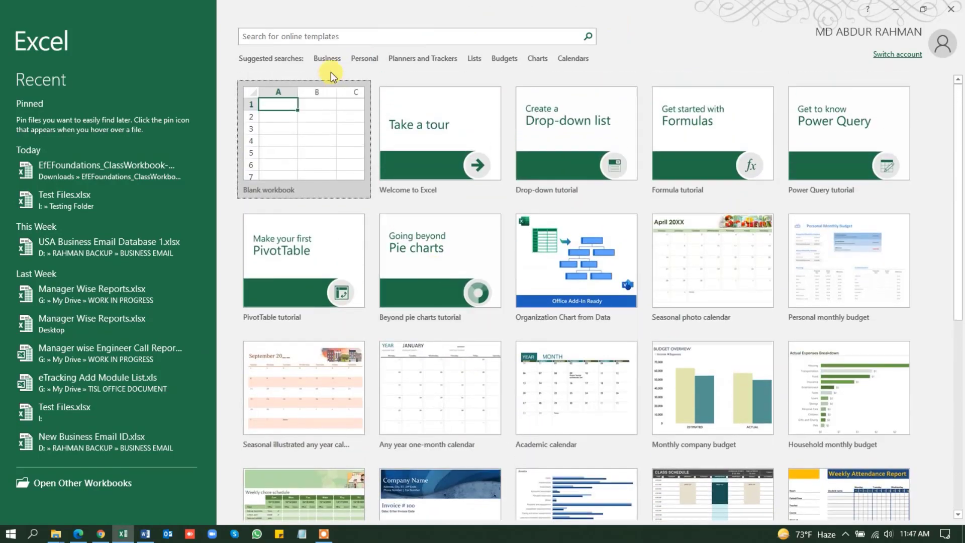
pyautogui.click(324, 57)
pyautogui.click(362, 58)
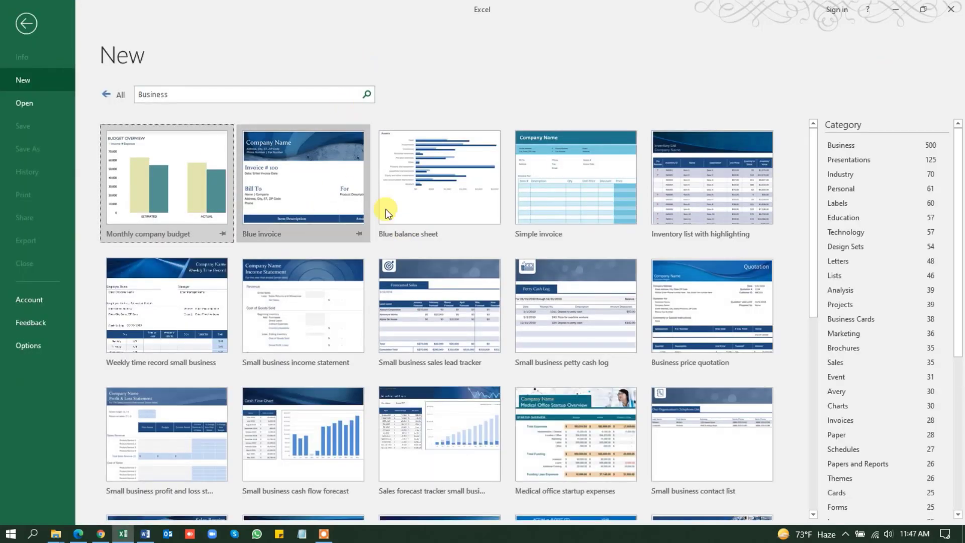
pyautogui.scroll(-5, 461, 296)
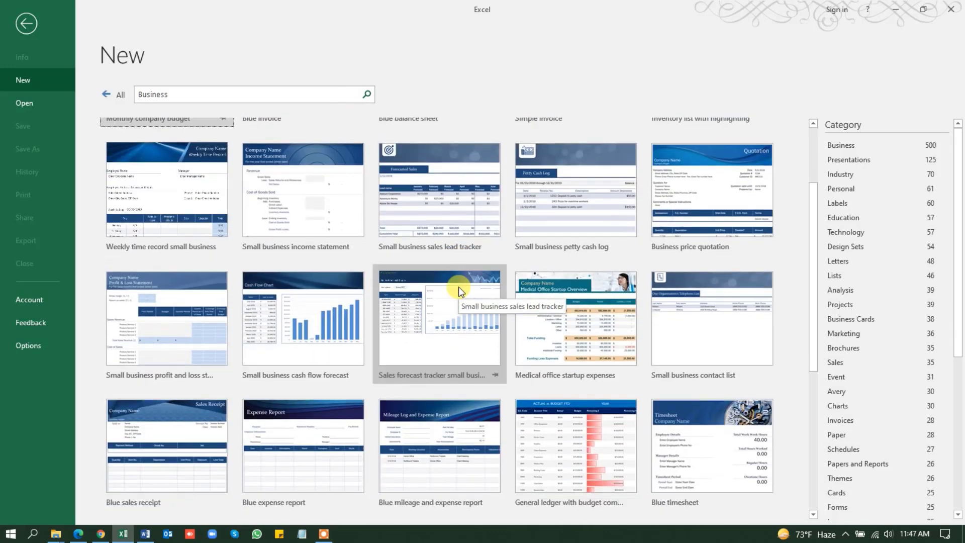
pyautogui.scroll(-3, 459, 286)
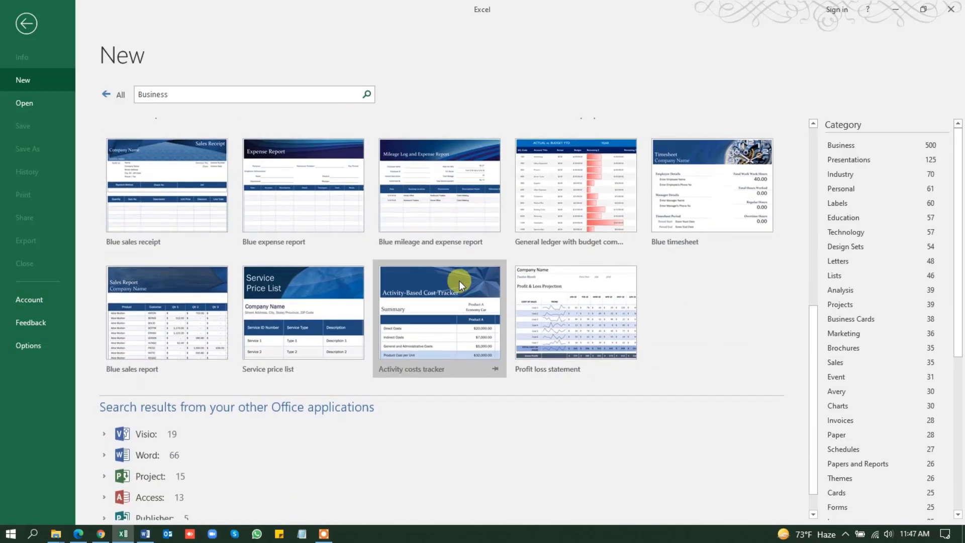
pyautogui.scroll(-1, 459, 280)
pyautogui.scroll(10, 458, 279)
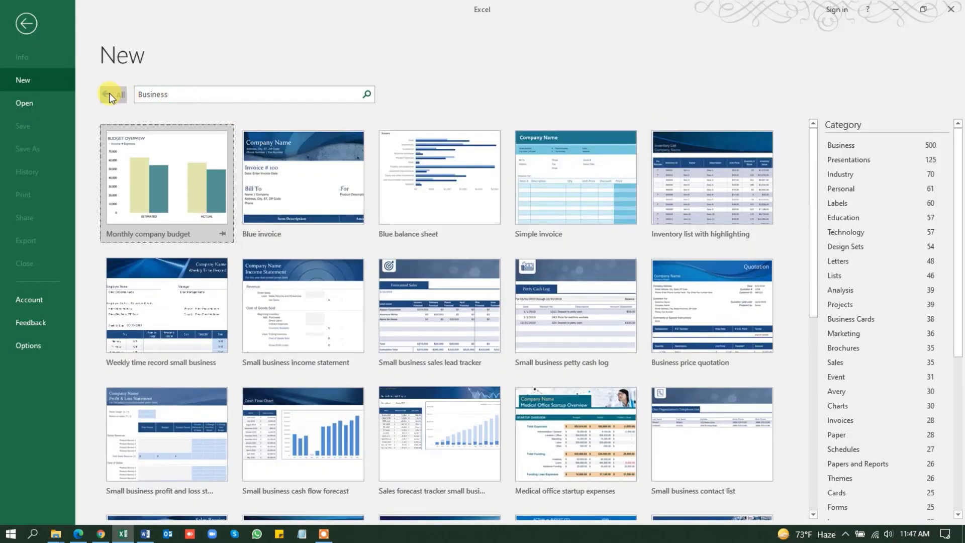
pyautogui.click(111, 95)
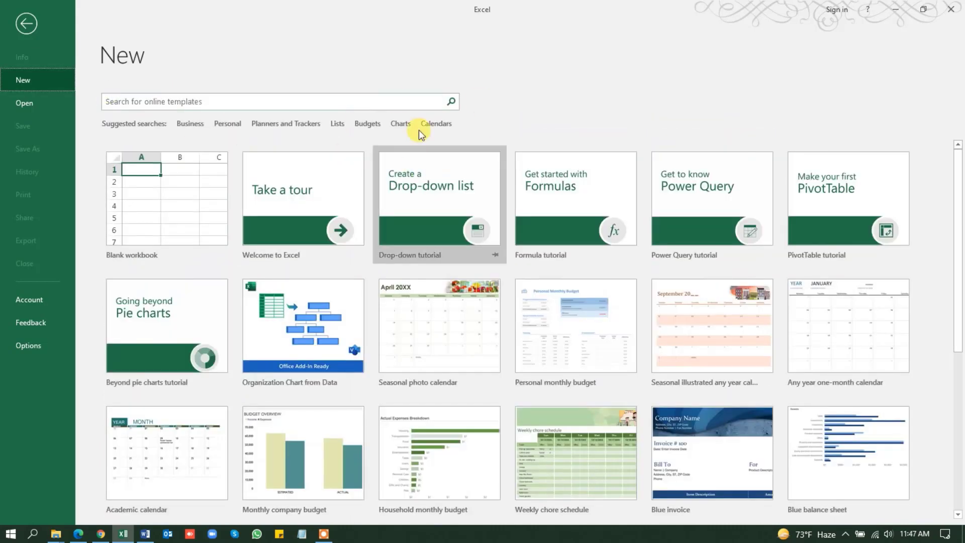
# - Browse the Budgets template category and return to the full template list
pyautogui.click(366, 126)
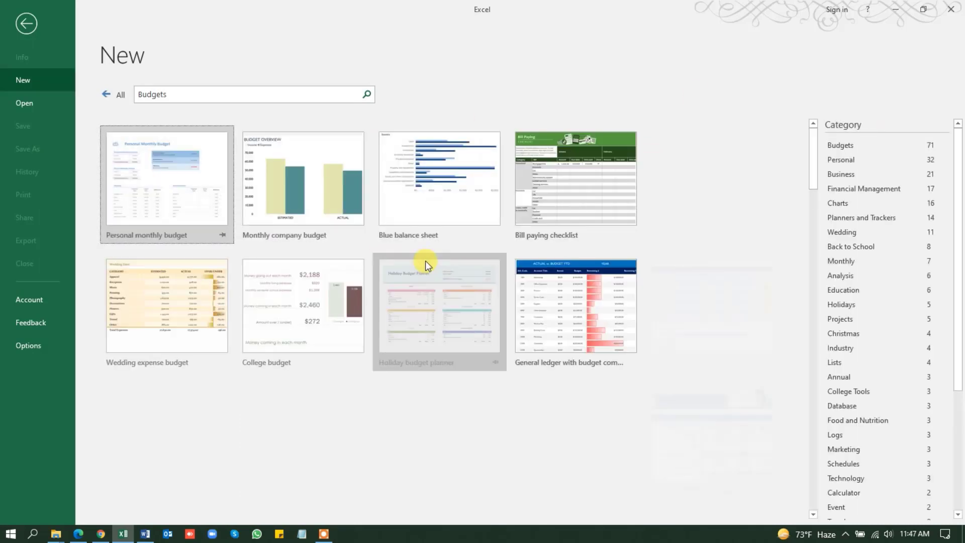
pyautogui.scroll(-3, 470, 198)
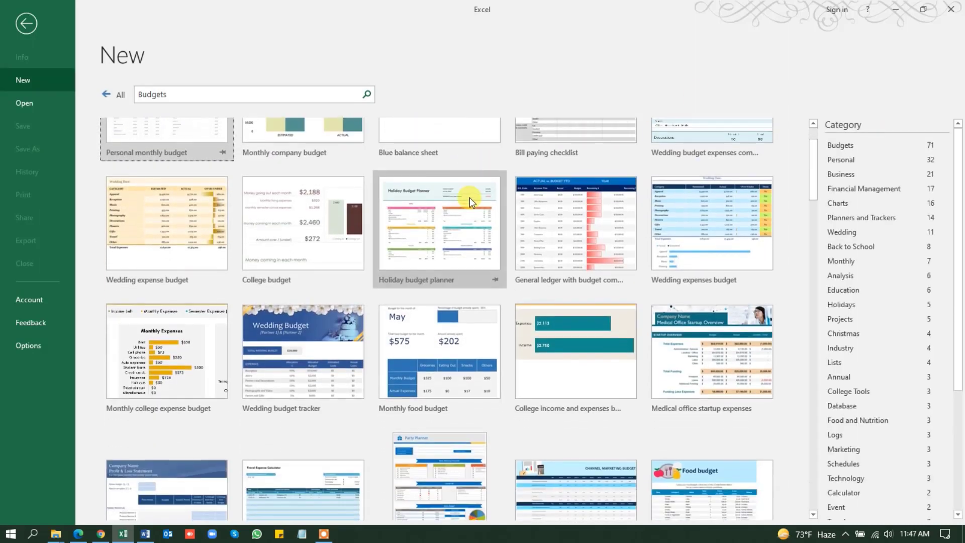
pyautogui.scroll(-1, 470, 197)
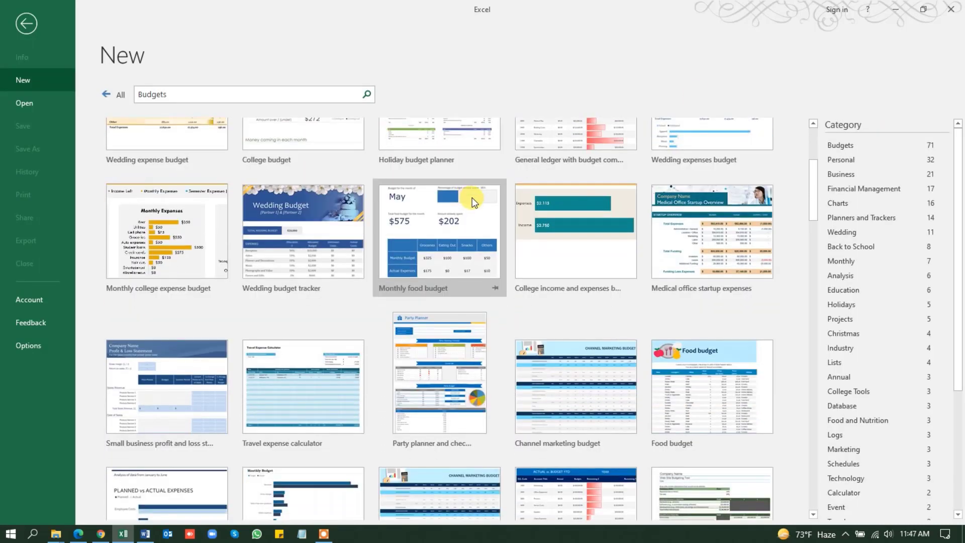
pyautogui.scroll(-3, 472, 201)
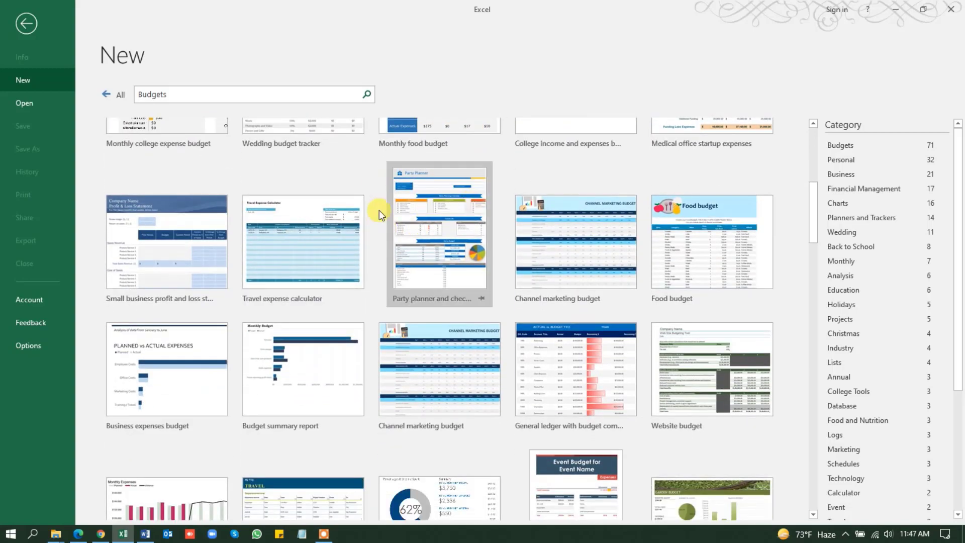
pyautogui.scroll(4, 379, 209)
pyautogui.scroll(2, 137, 137)
pyautogui.click(105, 94)
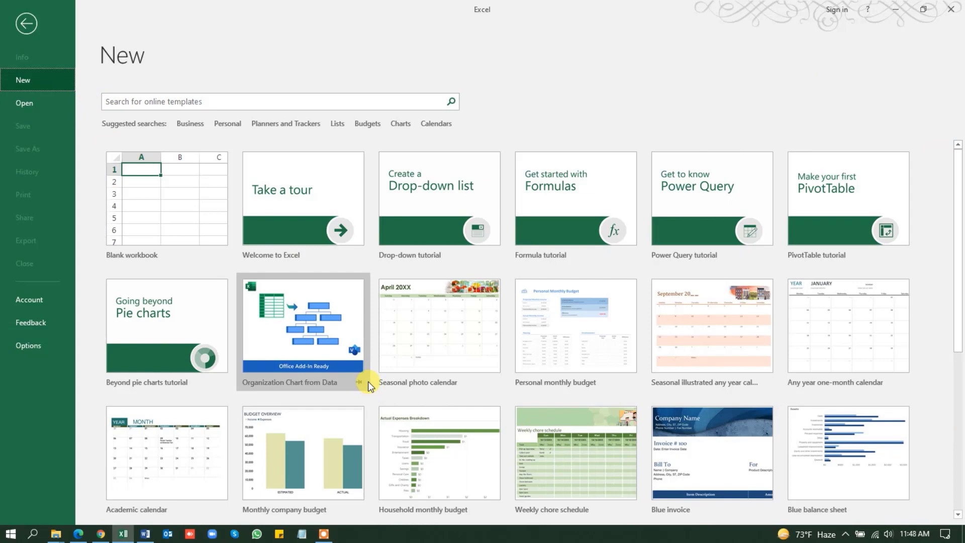
# - Create a blank workbook and enter the heading "Employee Name" in cell A3
pyautogui.click(167, 197)
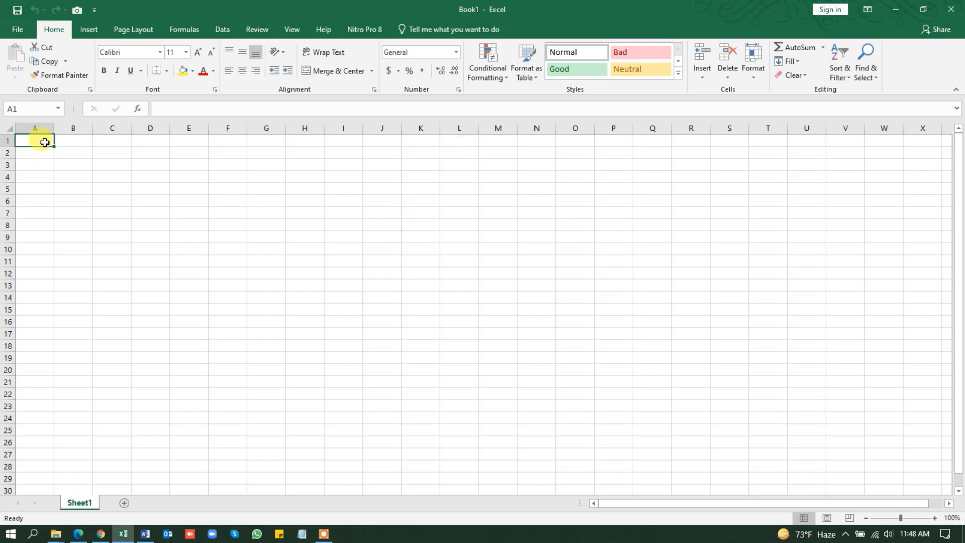
pyautogui.click(38, 165)
pyautogui.write('Employee Name')
pyautogui.press('Tab')
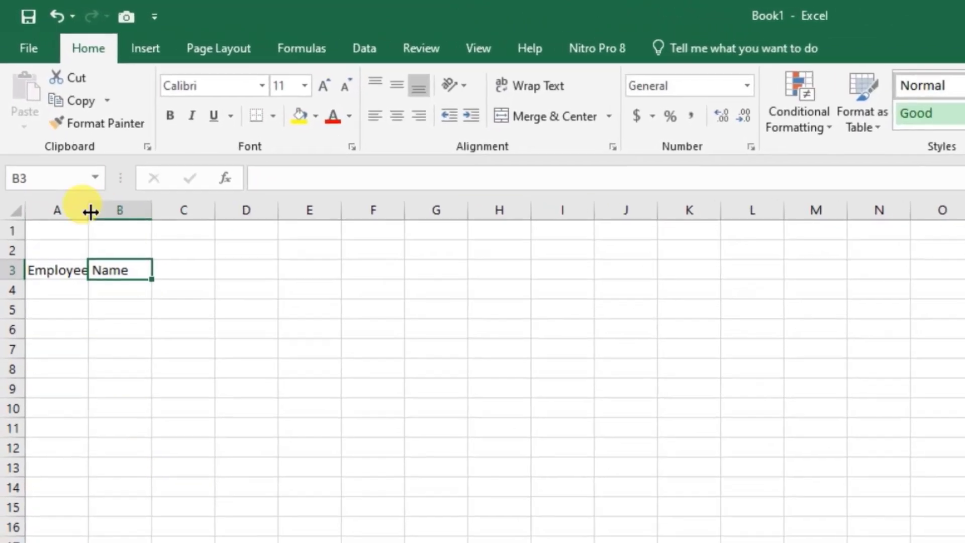
# - Widen column A so the "Employee Name" heading fits within it
pyautogui.click(112, 250)
pyautogui.moveTo(54, 128); pyautogui.dragTo(83, 127)
pyautogui.moveTo(136, 209); pyautogui.dragTo(152, 208)
# - Enter the headings Q1 through Q4 in B3:E3 and Total in F3
pyautogui.click(189, 269)
pyautogui.write('Q1')
pyautogui.press('Tab')
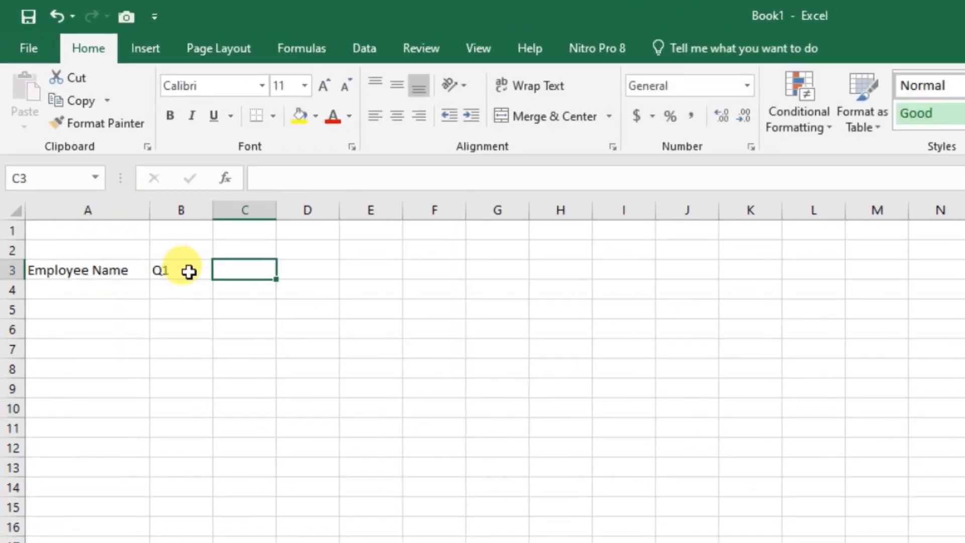
pyautogui.write('Q2')
pyautogui.moveTo(189, 269); pyautogui.dragTo(382, 274)
pyautogui.click(229, 308)
pyautogui.click(433, 271)
pyautogui.write('Total')
pyautogui.press('Return')
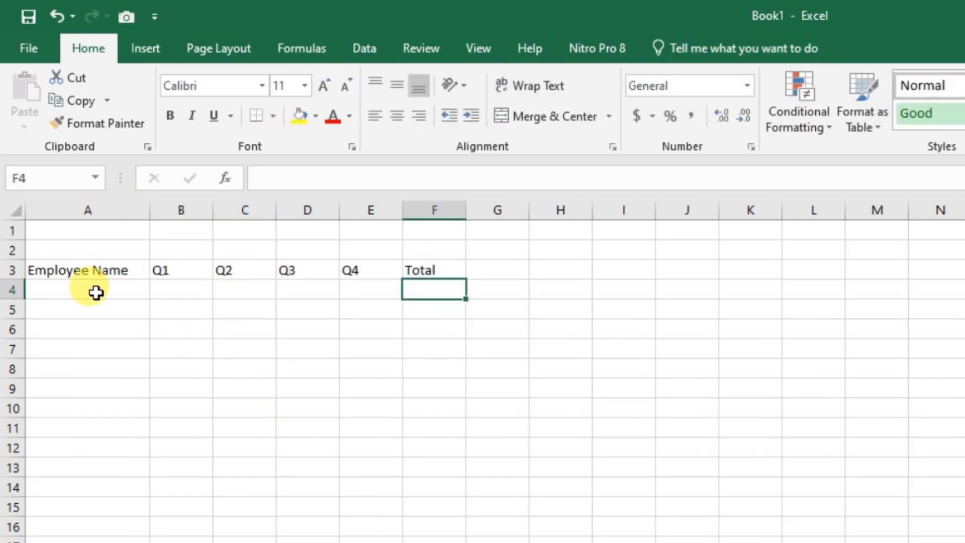
# - Enter six employees' full names in cells A4 through A9, one per row
pyautogui.click(95, 291)
pyautogui.write('Maria Anders')
pyautogui.press('Return')
pyautogui.write('Ana Trujillo')
pyautogui.press('Return')
pyautogui.write('Antoni Moreno')
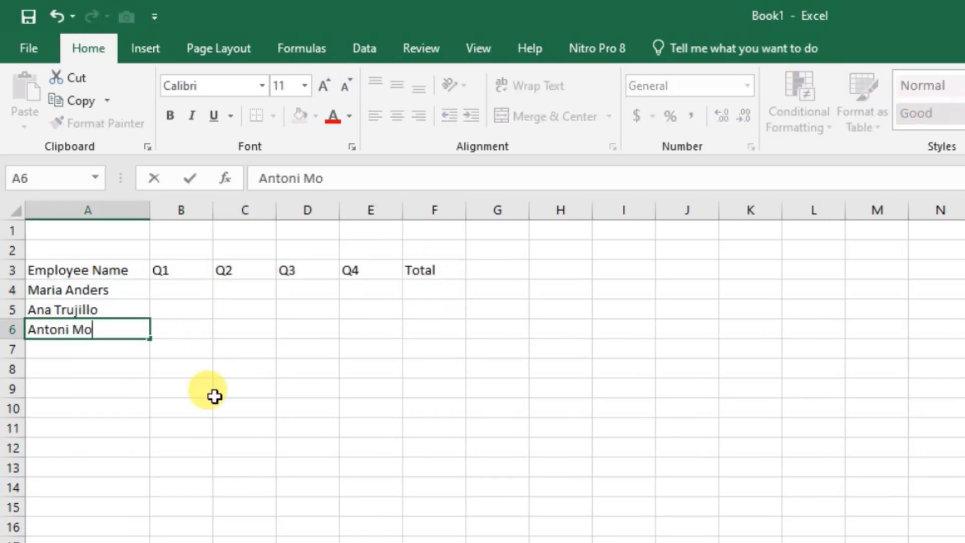
pyautogui.press('Return')
pyautogui.write('Thomas Haddy')
pyautogui.press('Return')
pyautogui.write('Christana Bask')
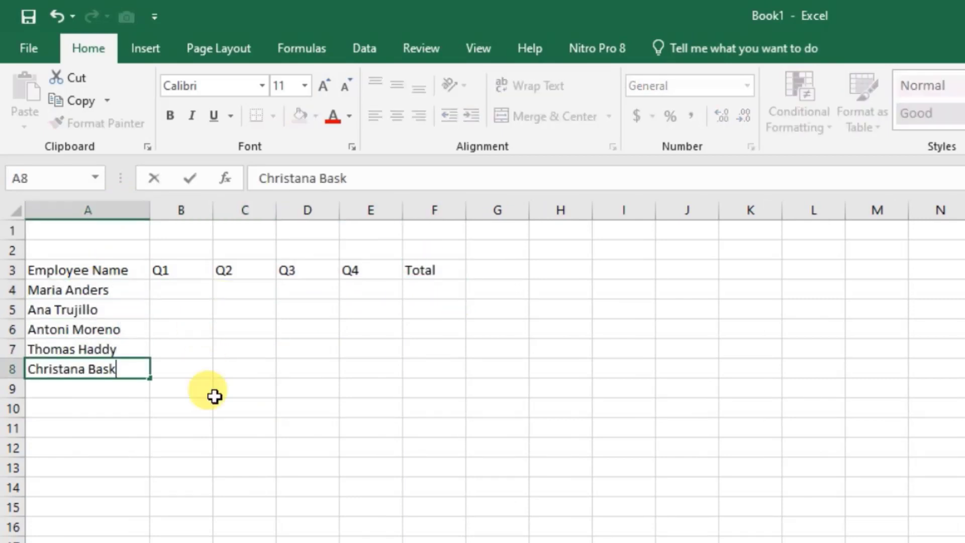
pyautogui.press('Return')
pyautogui.write('Hanna Moss')
pyautogui.press('Return')
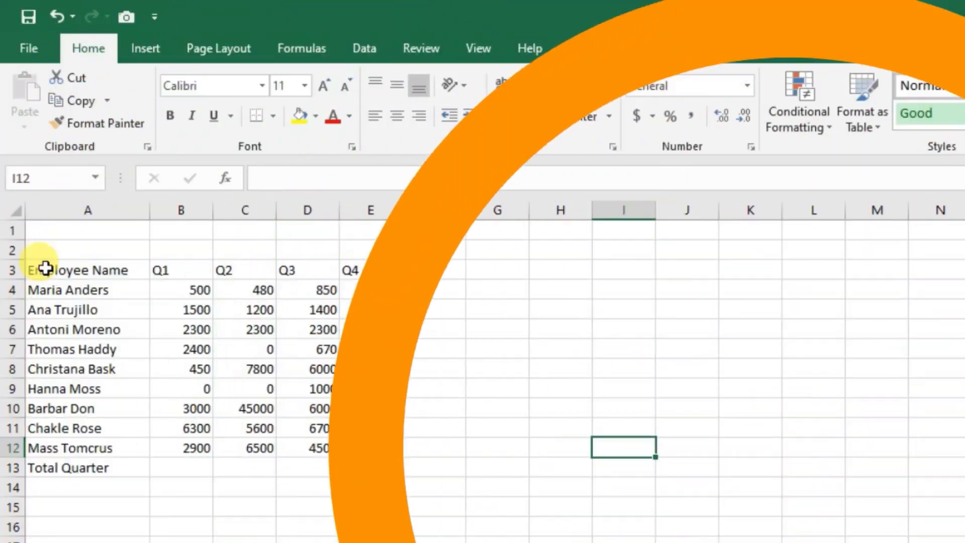
pyautogui.moveTo(43, 269); pyautogui.dragTo(445, 477)
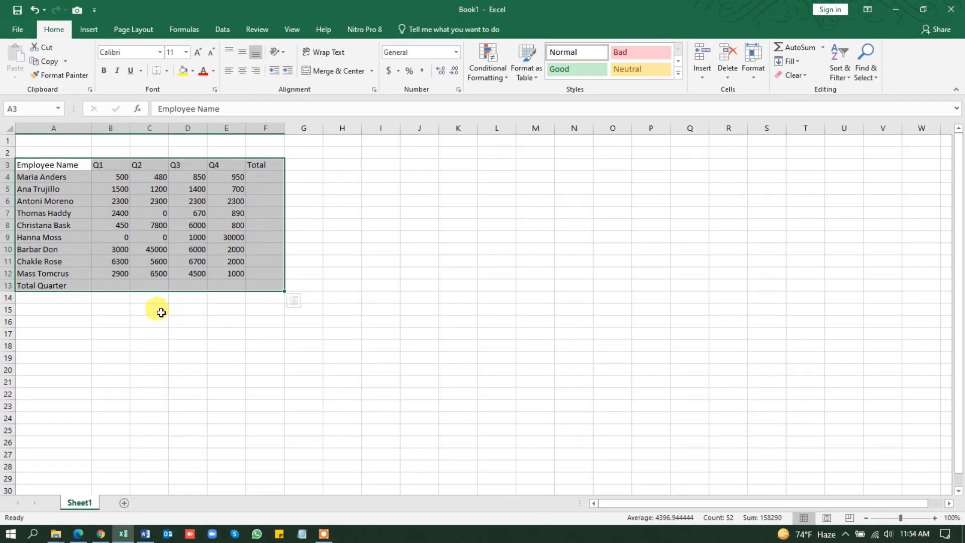
pyautogui.click(156, 310)
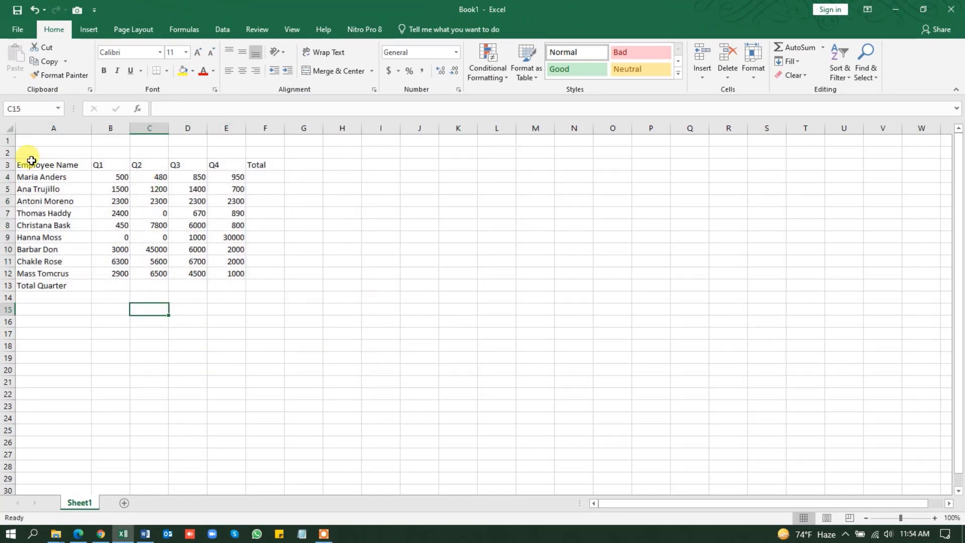
pyautogui.moveTo(30, 165); pyautogui.dragTo(262, 273)
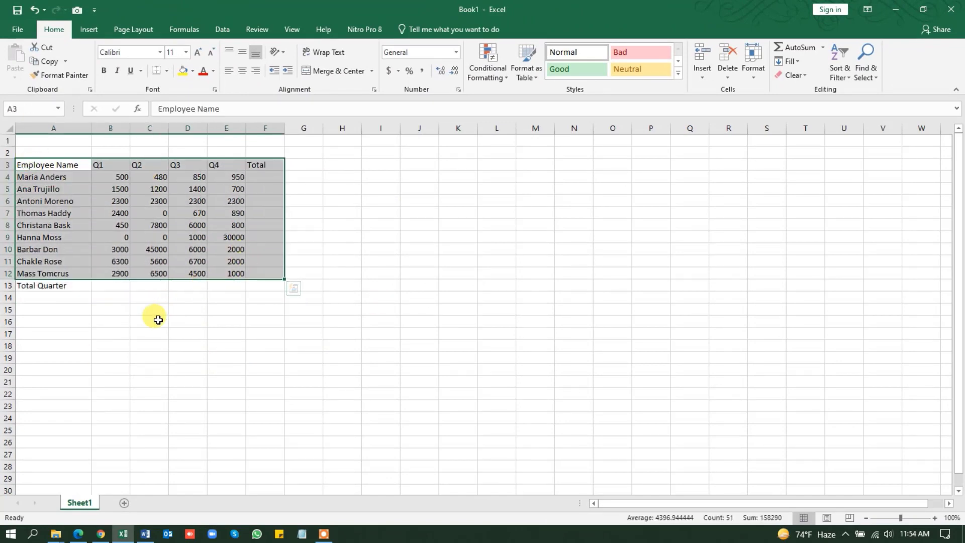
pyautogui.click(154, 318)
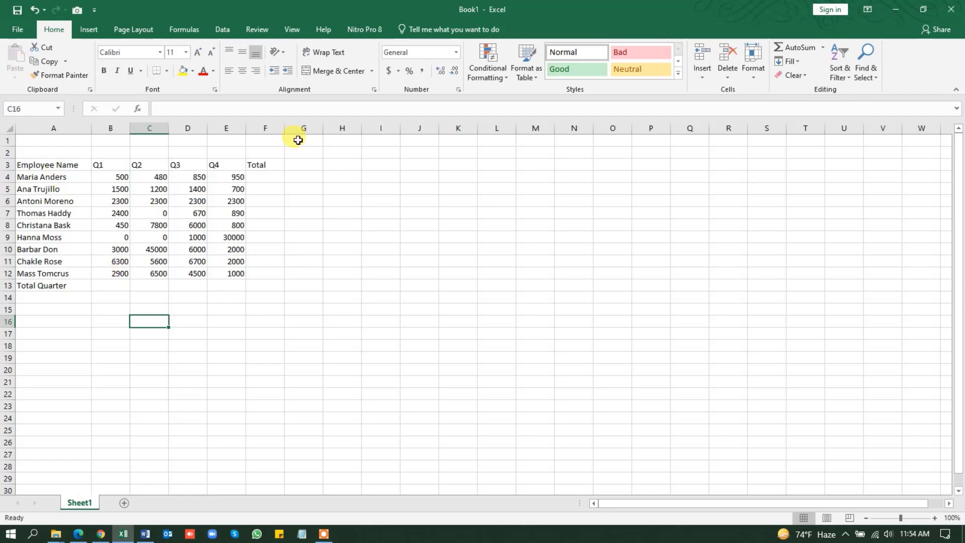
# - Save the workbook to the Desktop as "Test Workbook" in the Excel Workbook (*.xlsx) format
pyautogui.click(18, 30)
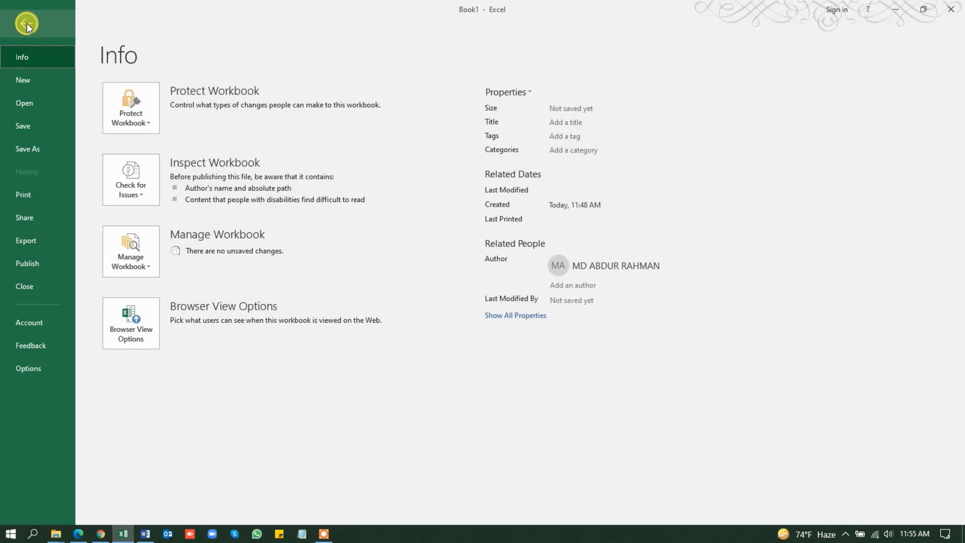
pyautogui.click(21, 131)
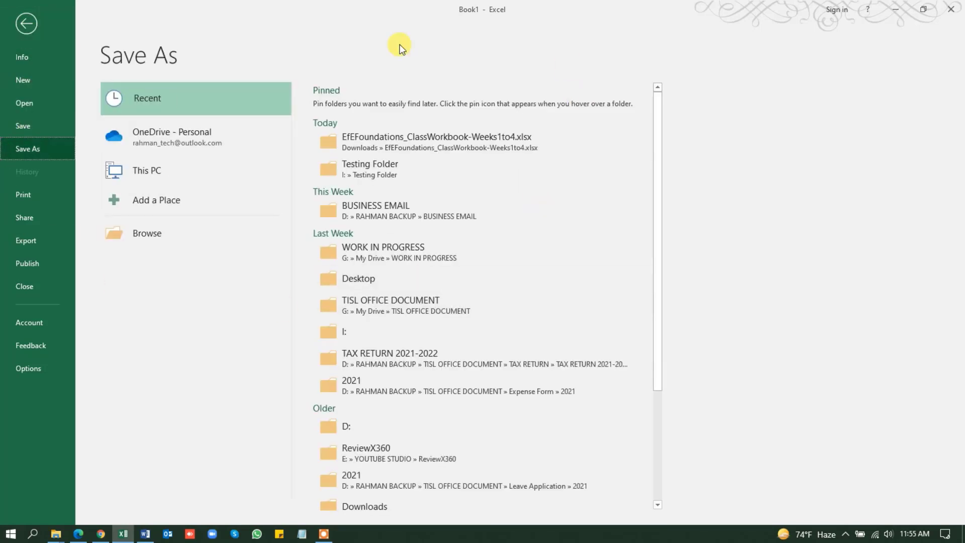
pyautogui.click(155, 232)
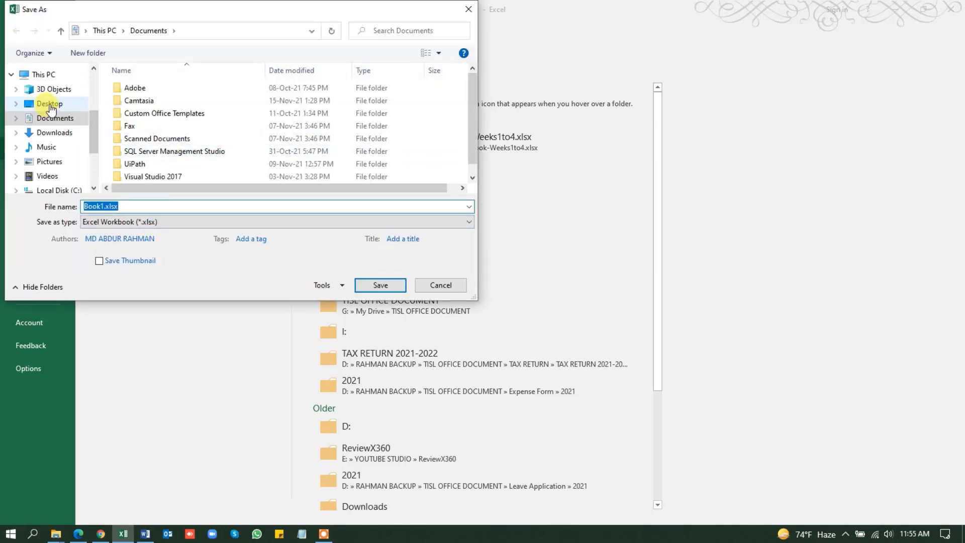
pyautogui.click(49, 104)
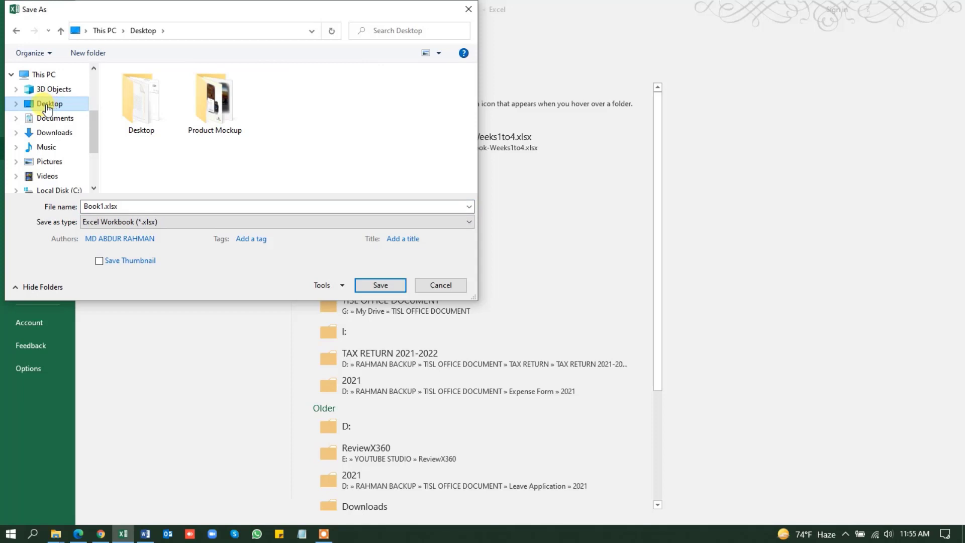
pyautogui.click(121, 206)
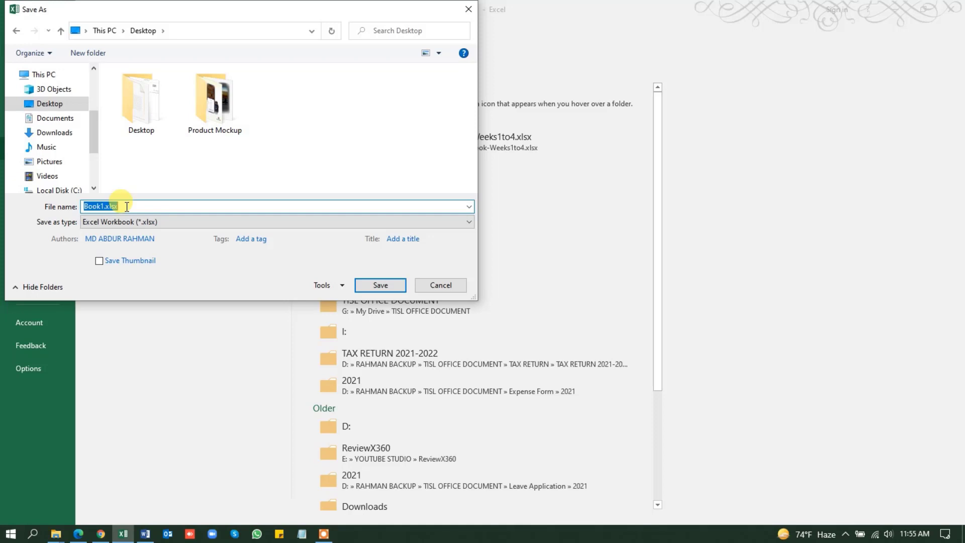
pyautogui.write('Test W')
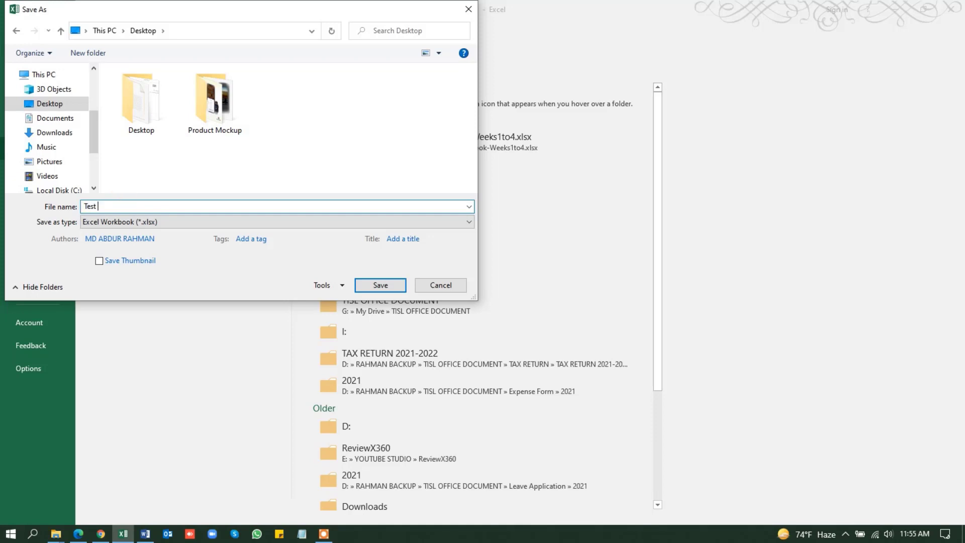
pyautogui.write('ork')
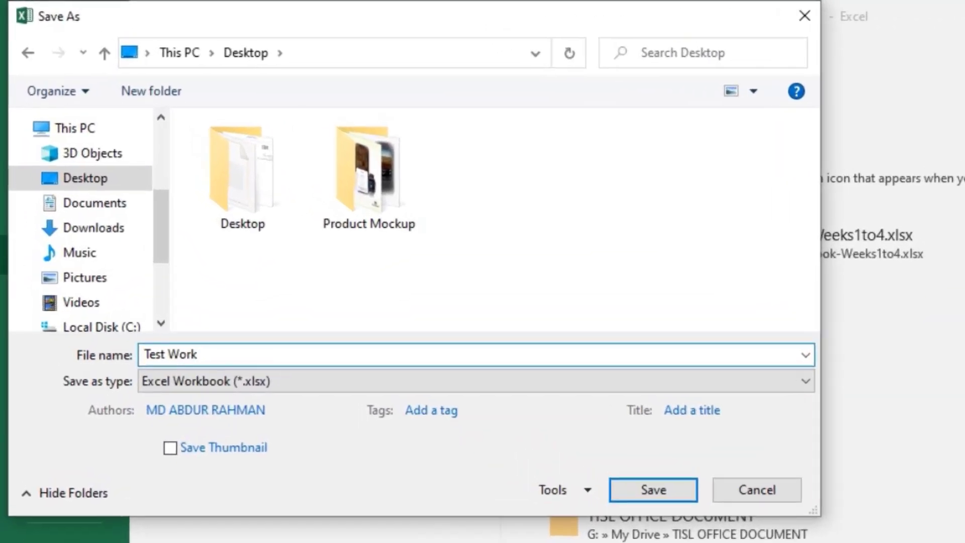
pyautogui.write('book')
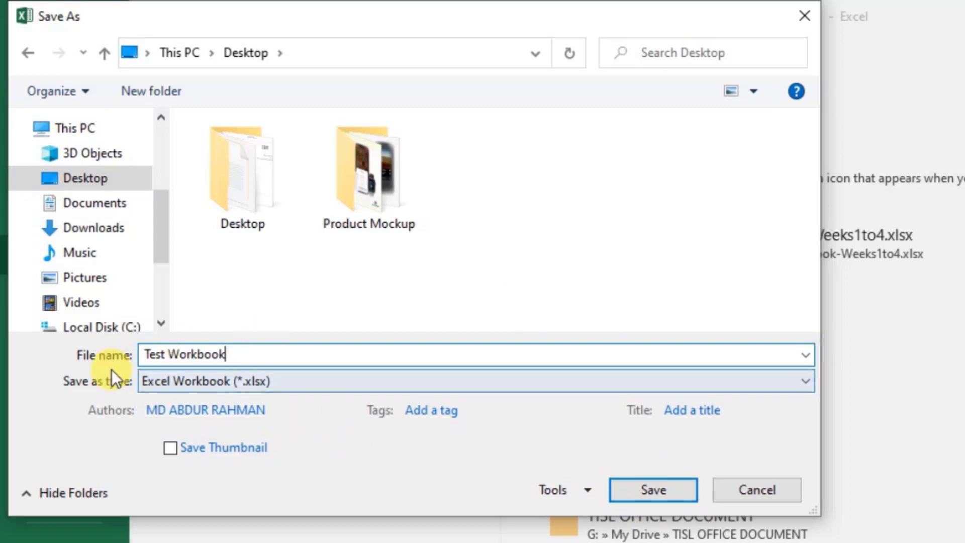
pyautogui.click(477, 380)
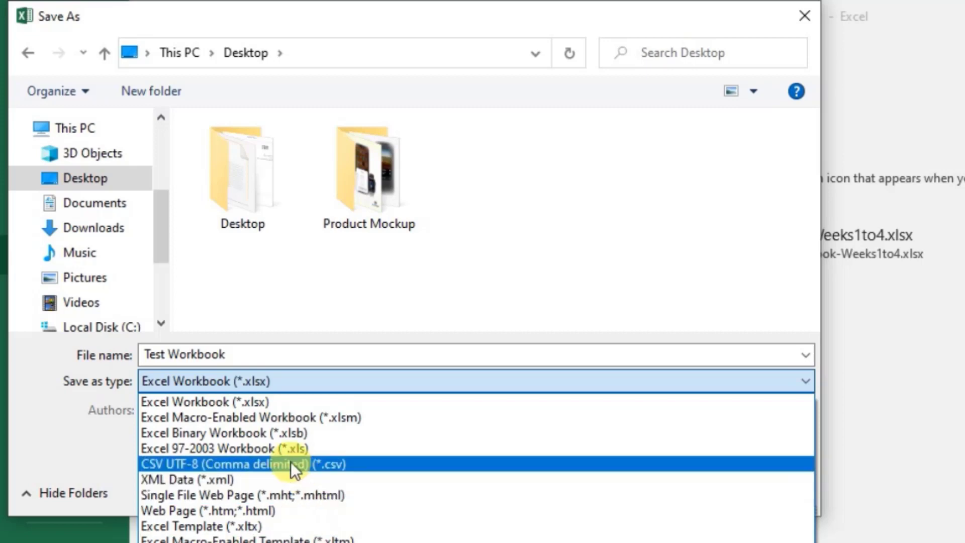
pyautogui.click(231, 402)
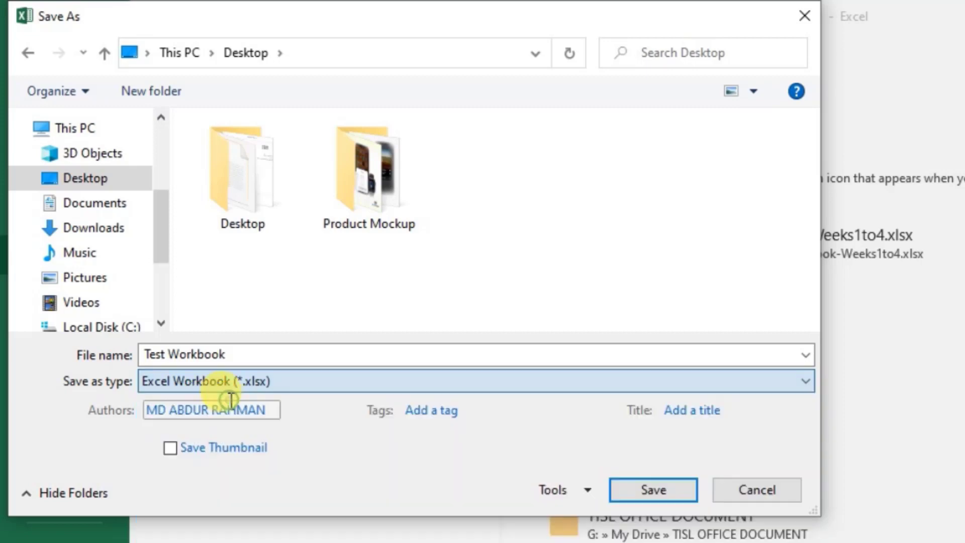
pyautogui.click(652, 485)
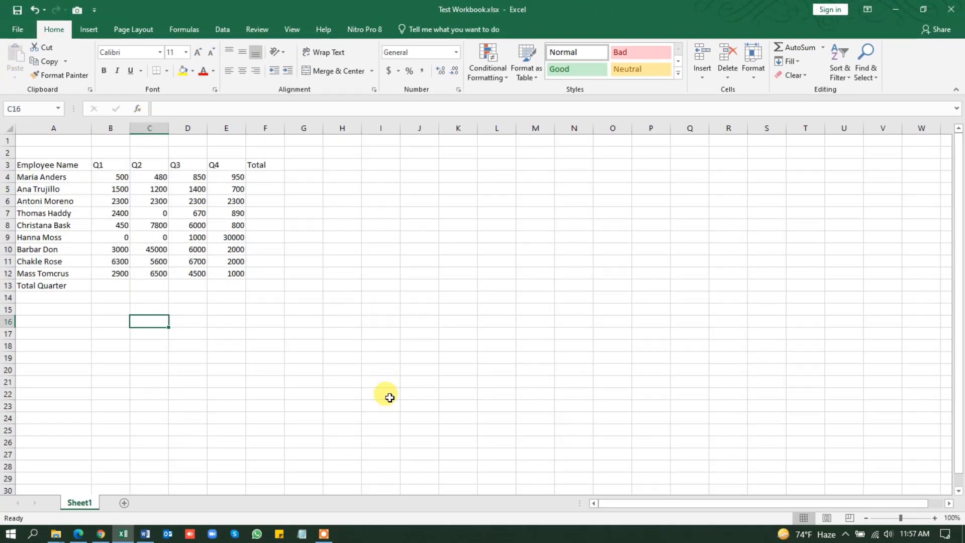
# - Close the saved workbook and refresh the Windows desktop
pyautogui.click(70, 163)
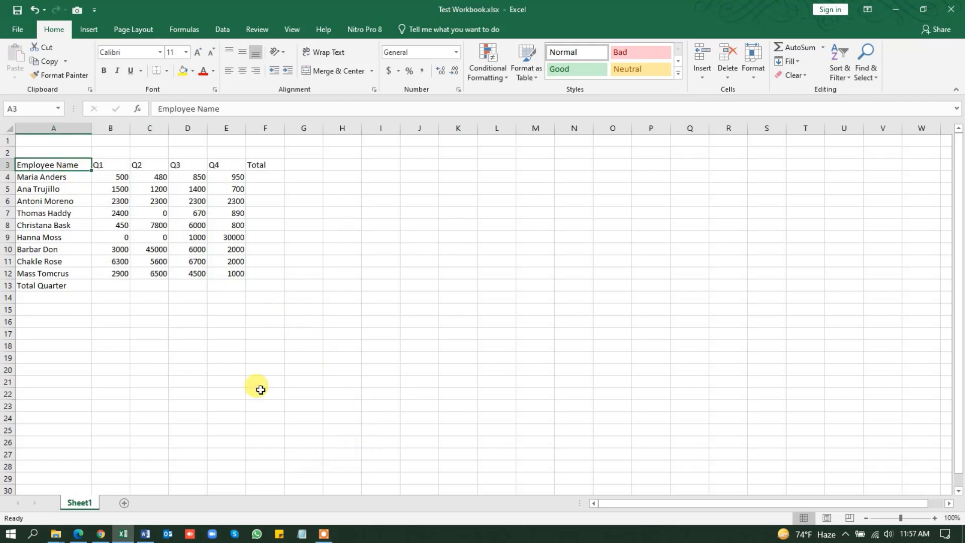
pyautogui.click(951, 8)
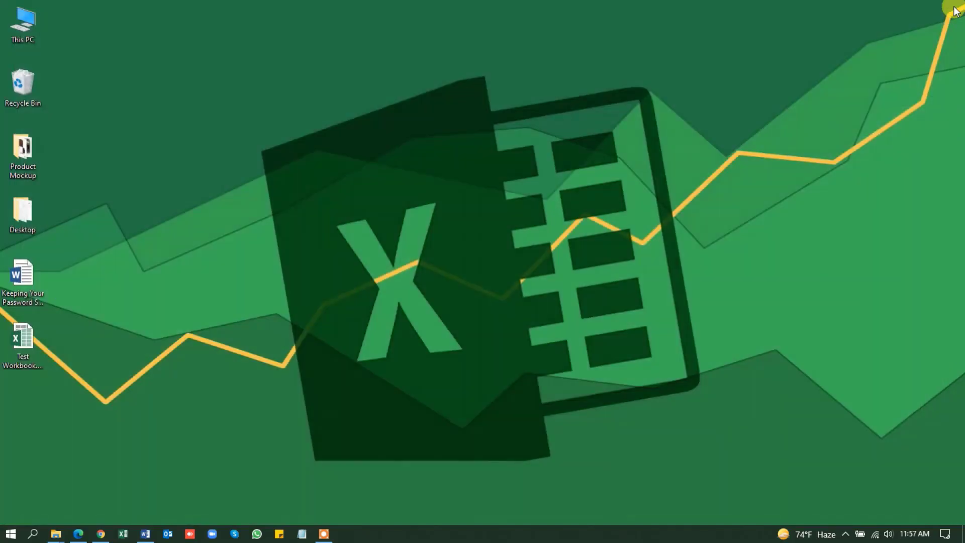
pyautogui.rightClick(312, 110)
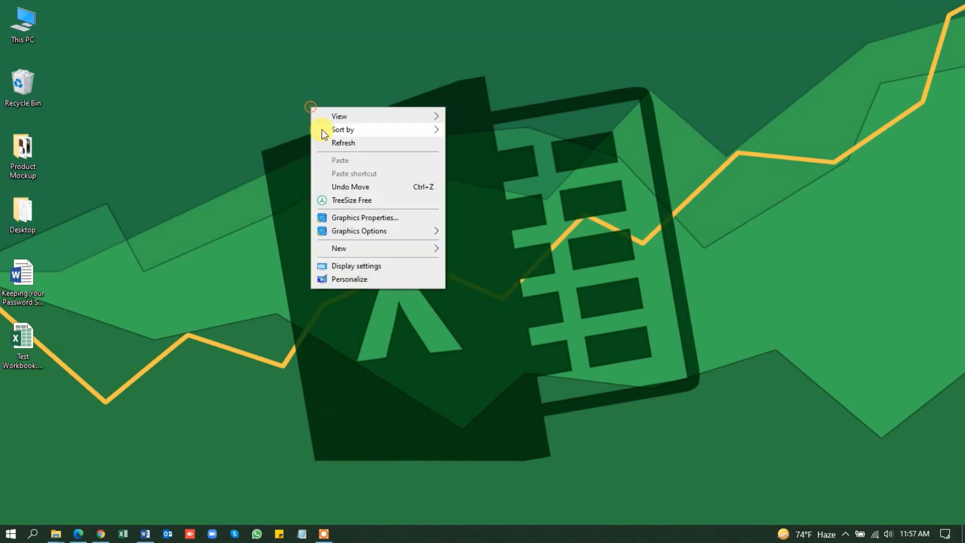
pyautogui.click(346, 140)
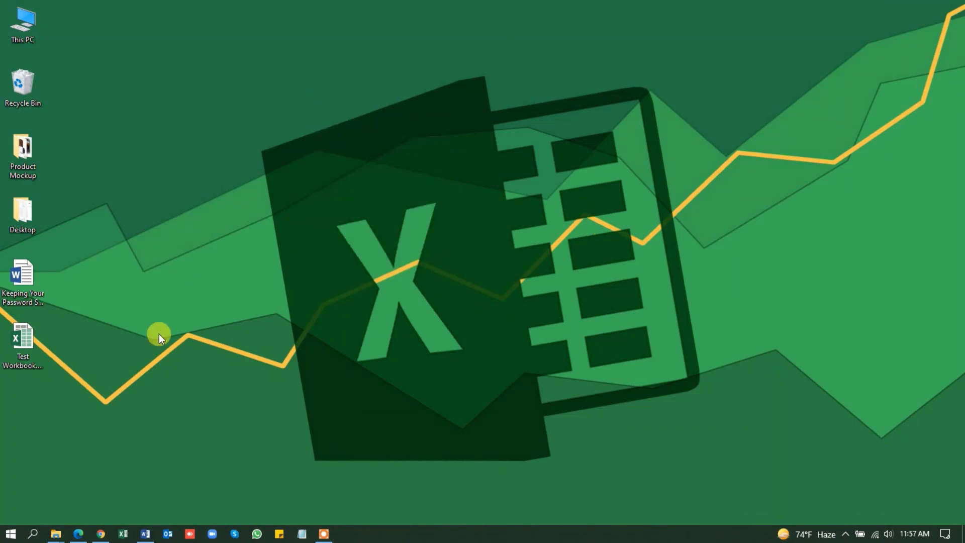
# - Reopen Test Workbook.xlsx from the desktop to check the employee table in A3:F13, closing the file when done
pyautogui.click(23, 336)
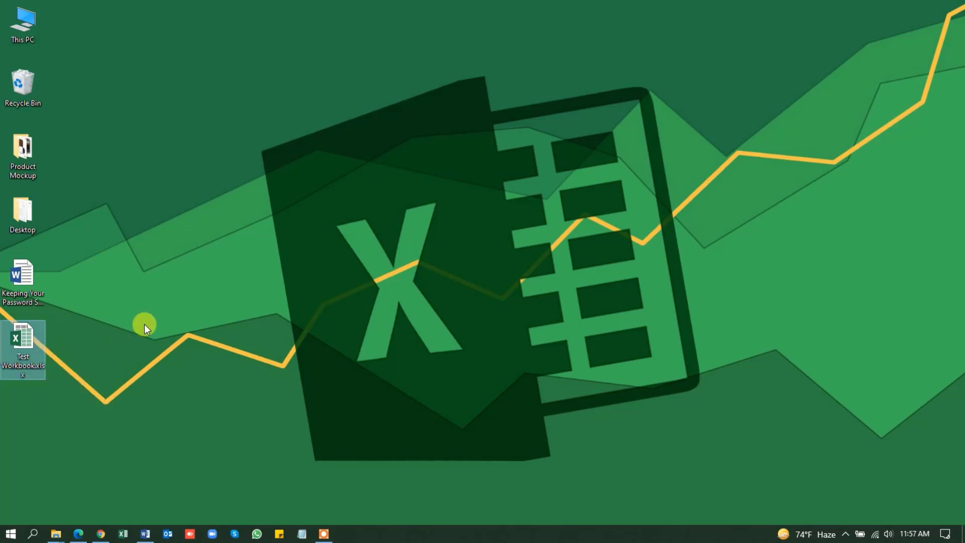
pyautogui.press('Return')
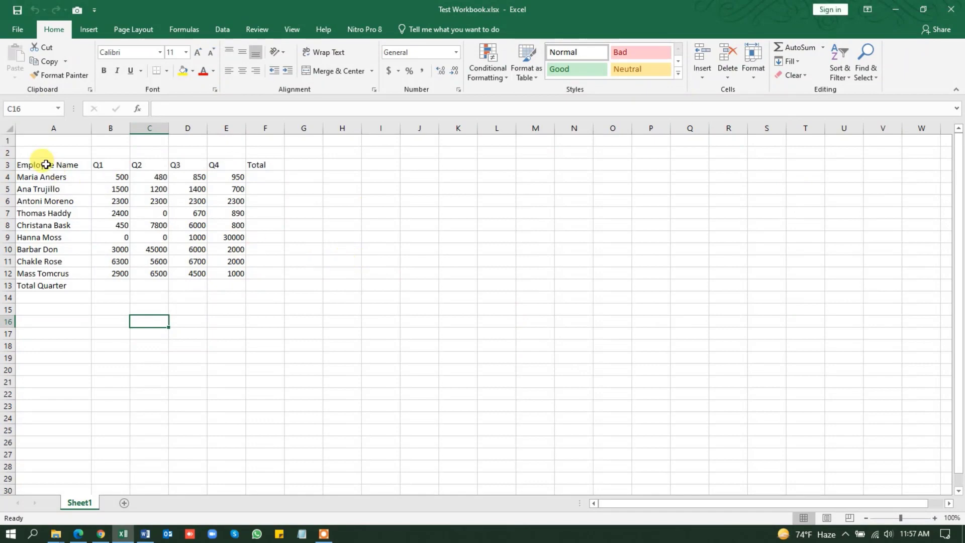
pyautogui.moveTo(45, 166); pyautogui.dragTo(259, 284)
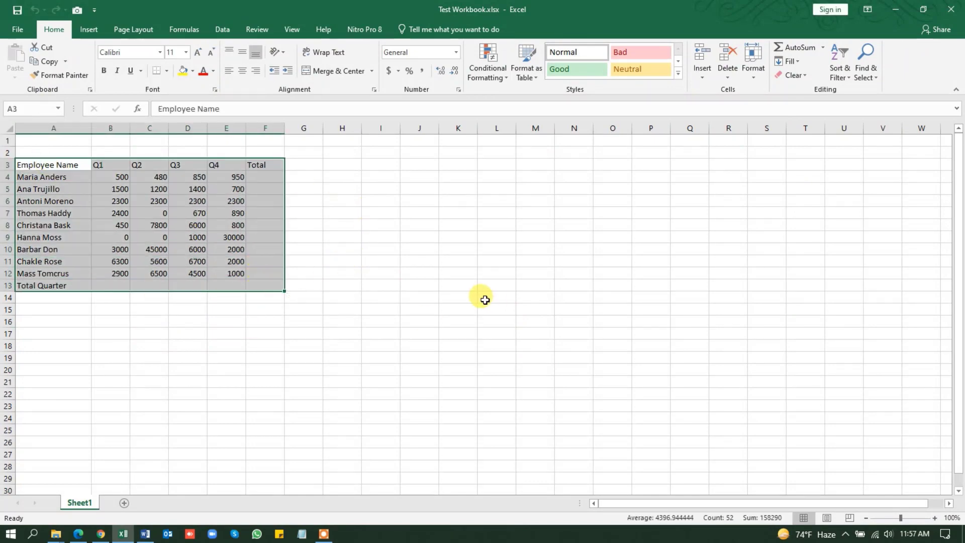
pyautogui.click(420, 342)
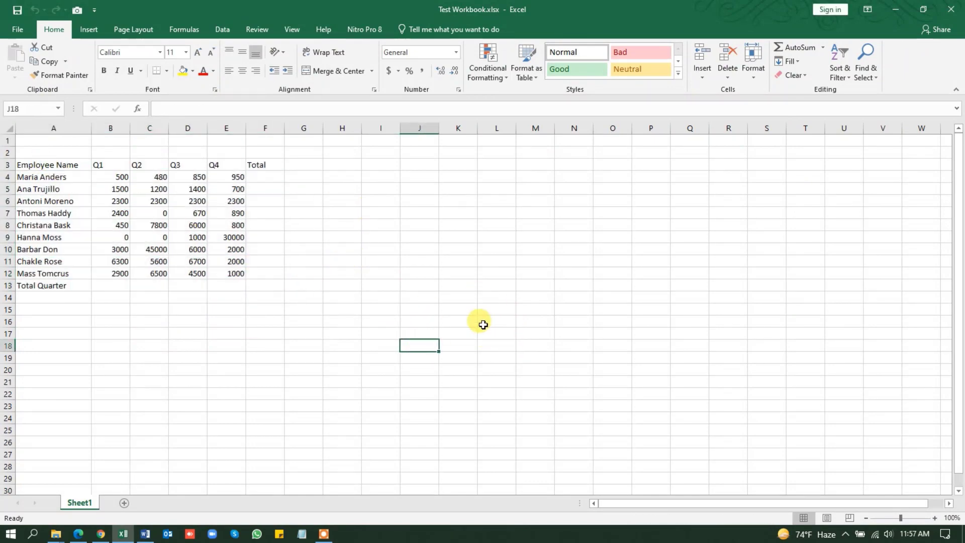
pyautogui.click(954, 9)
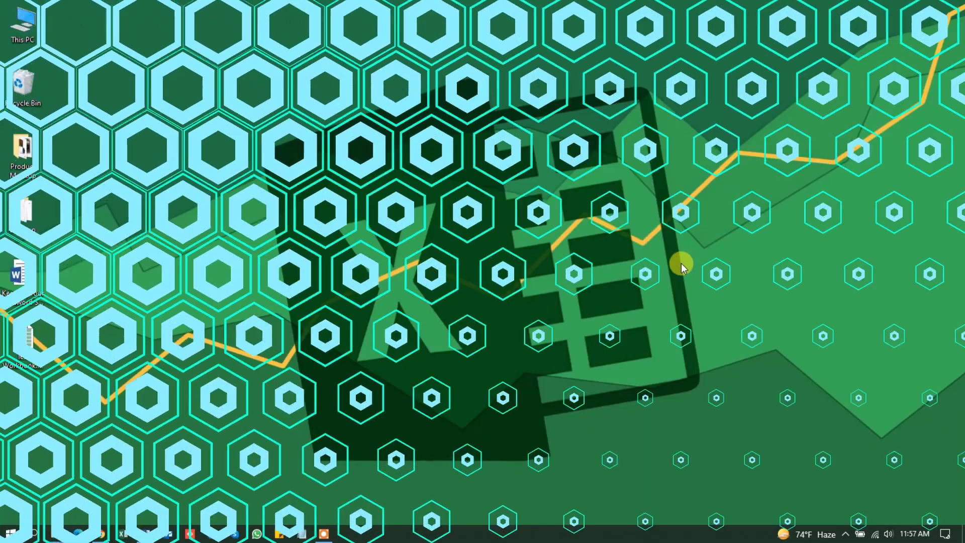